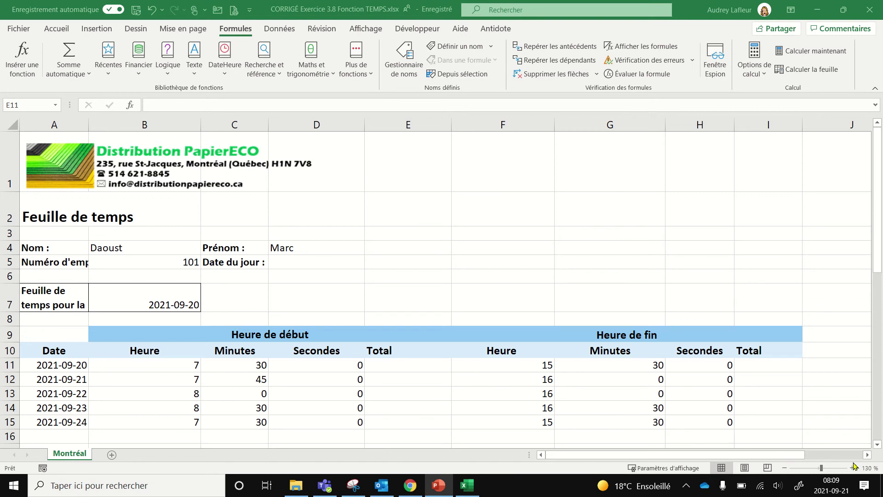
Zoom the timesheet in to 170%
left_click(391, 363)
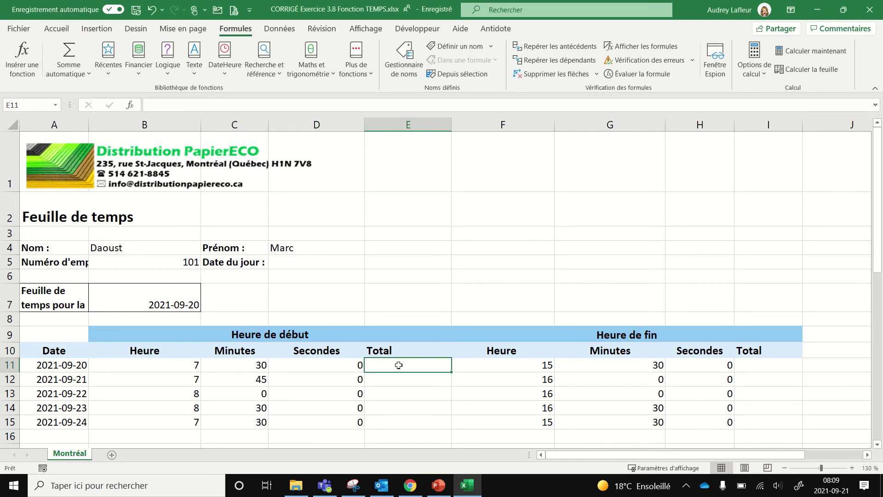
left_click(852, 467)
left_click(852, 468)
left_click(852, 468)
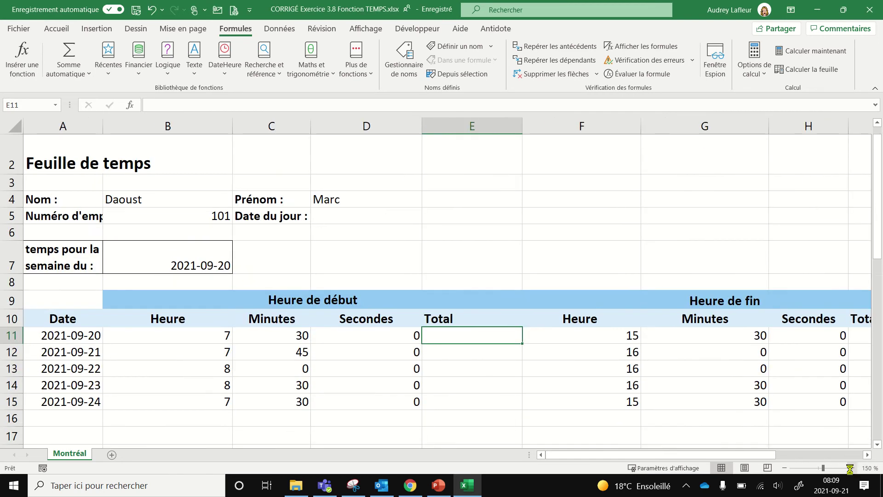
left_click(852, 468)
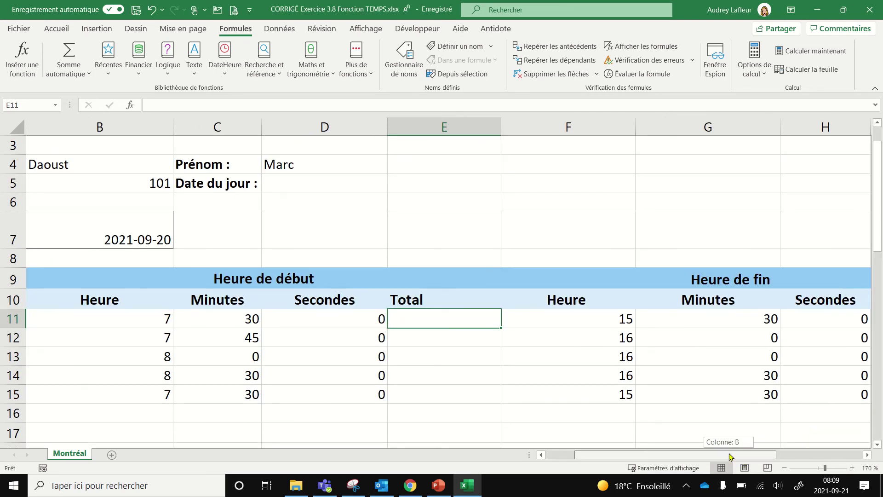
left_click_drag(729, 457, 727, 457)
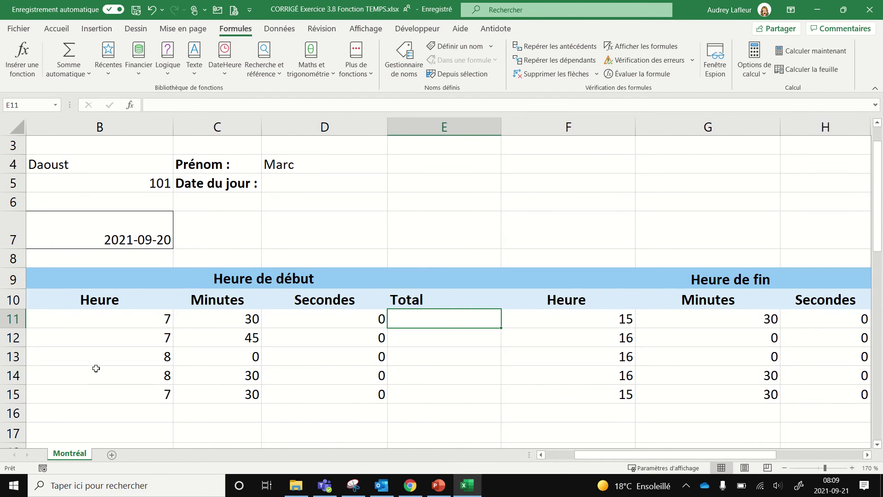
Review the start values in B11, C11:C15 and D11:D15, then select E11
left_click(120, 320)
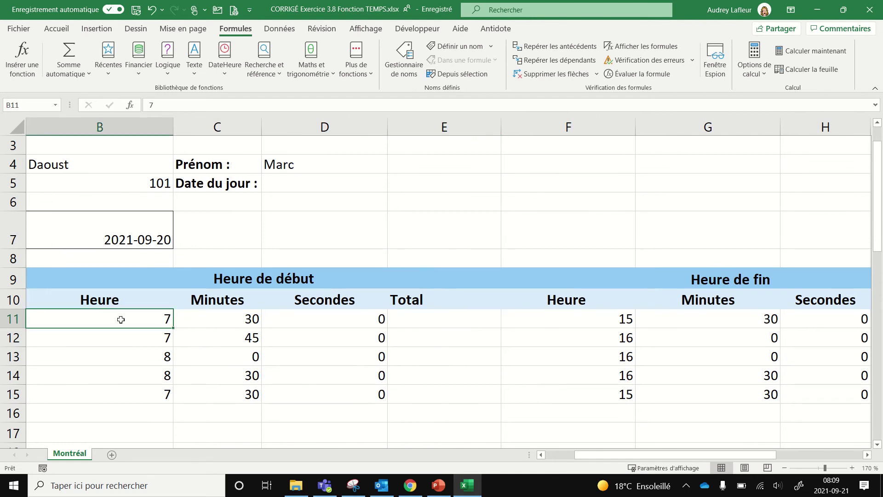
left_click_drag(227, 321, 236, 390)
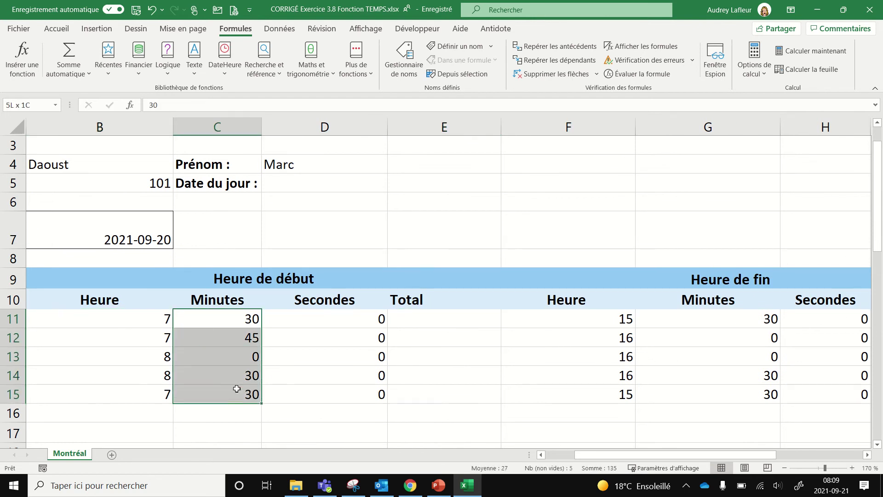
left_click_drag(318, 316, 329, 388)
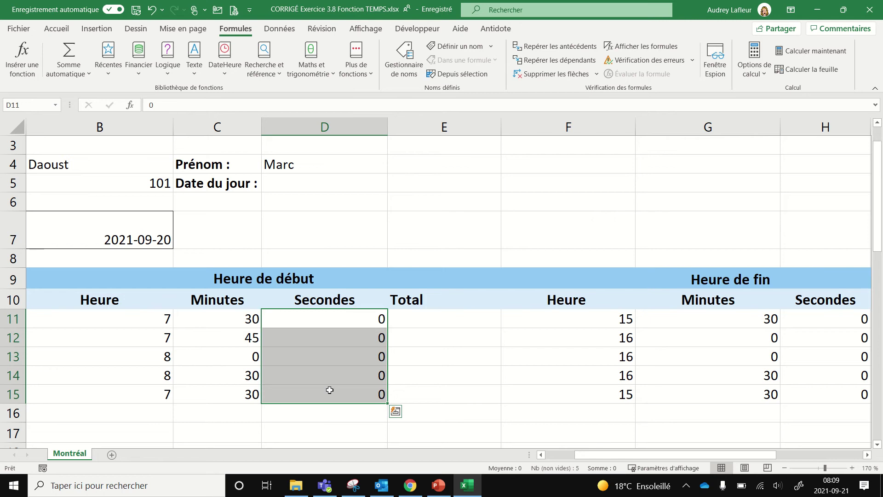
left_click(452, 321)
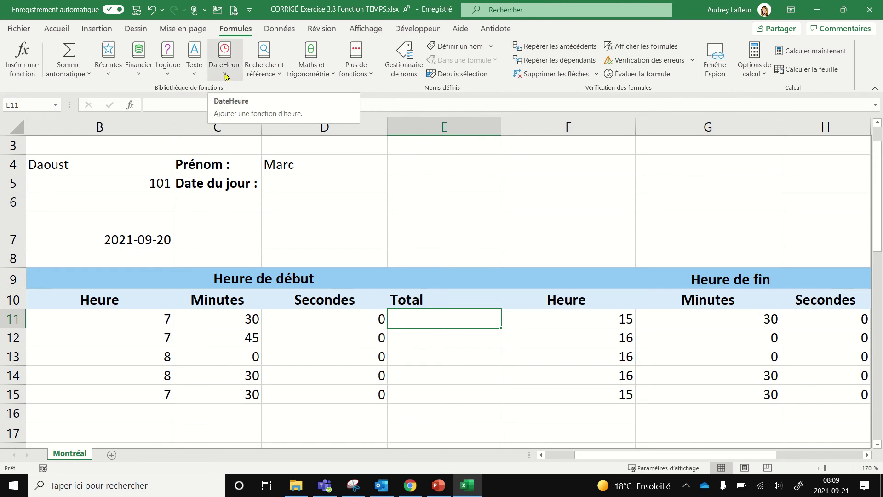
Insert TEMPS in E11 with Heure B11, Minute C11 and Seconde D11, giving 7:30 AM
left_click(226, 77)
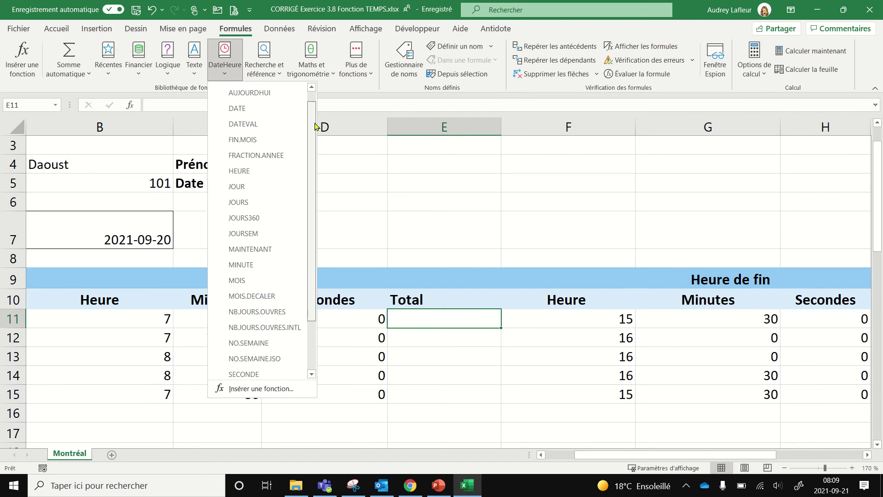
left_click_drag(312, 110, 316, 187)
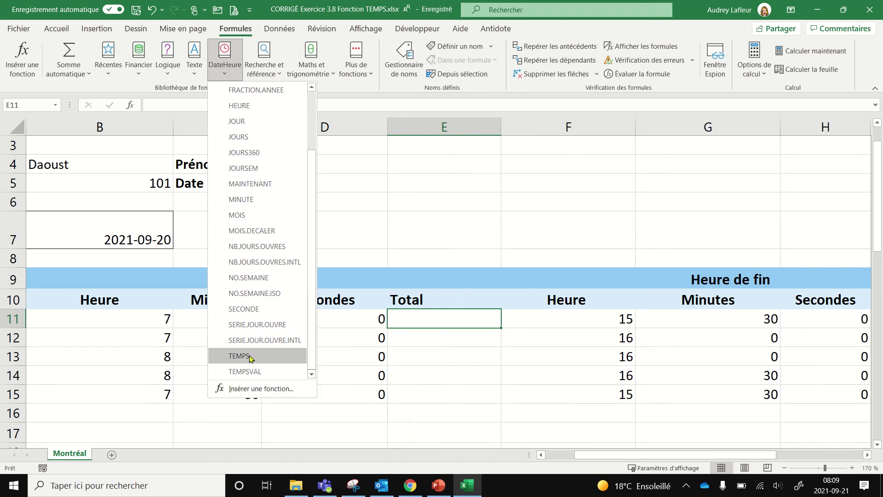
left_click(239, 355)
mouse_move(493, 147)
left_mouse_down()
mouse_move(478, 121)
mouse_move(447, 121)
left_mouse_up()
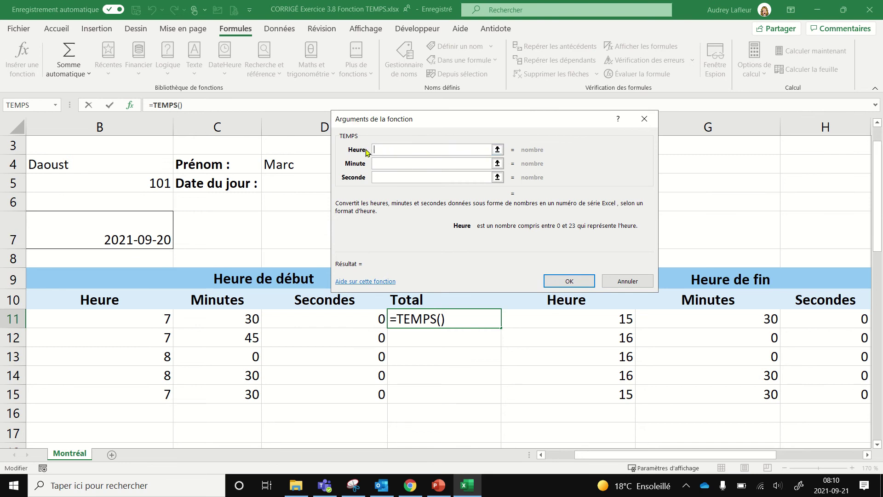
left_click(401, 176)
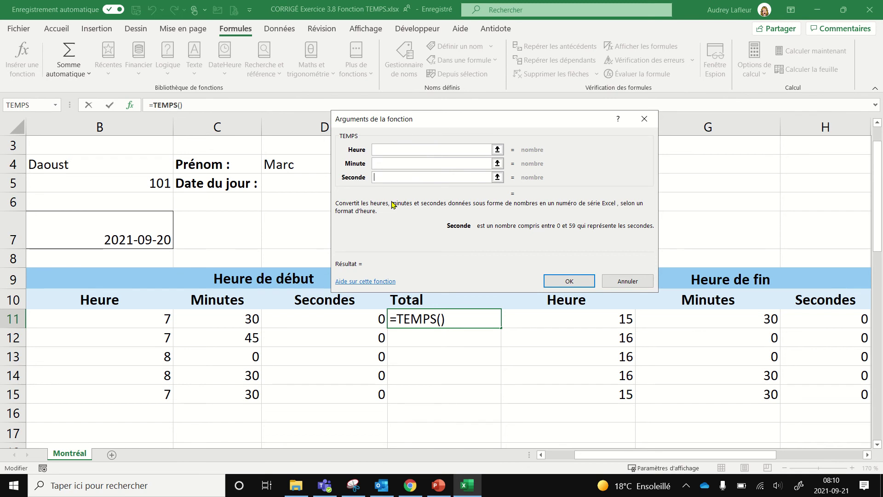
left_click(388, 148)
left_click(114, 319)
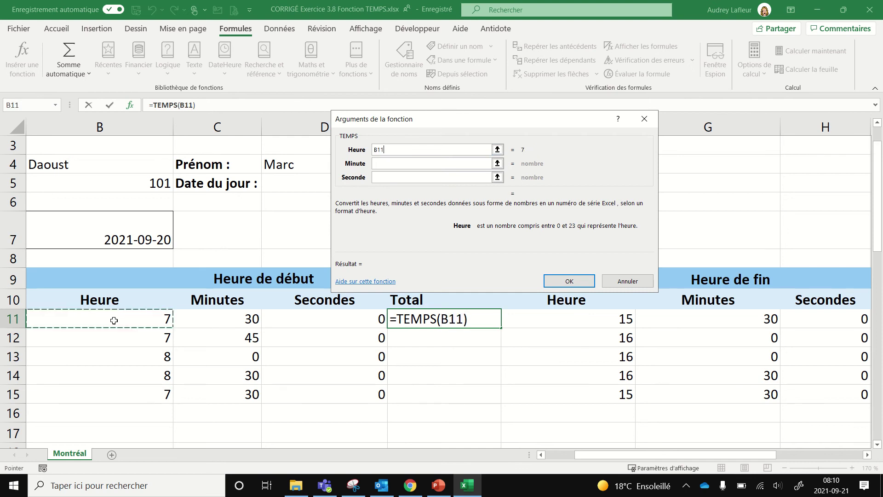
left_click(381, 161)
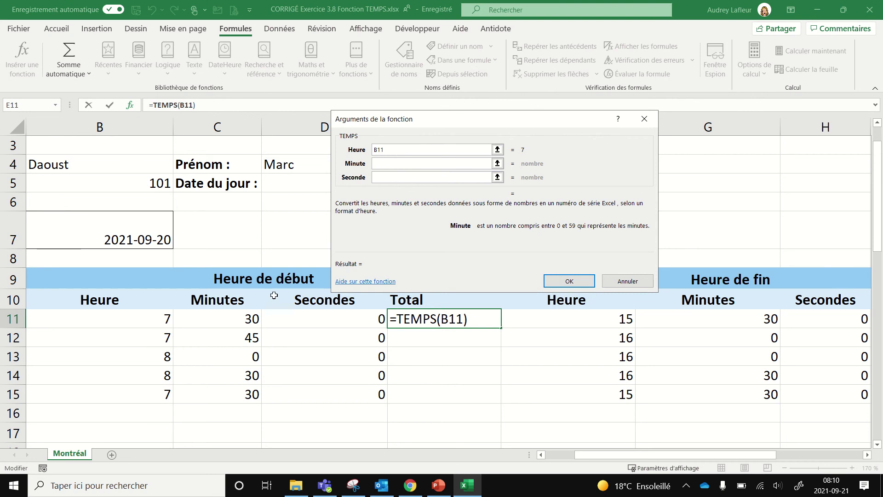
left_click(227, 320)
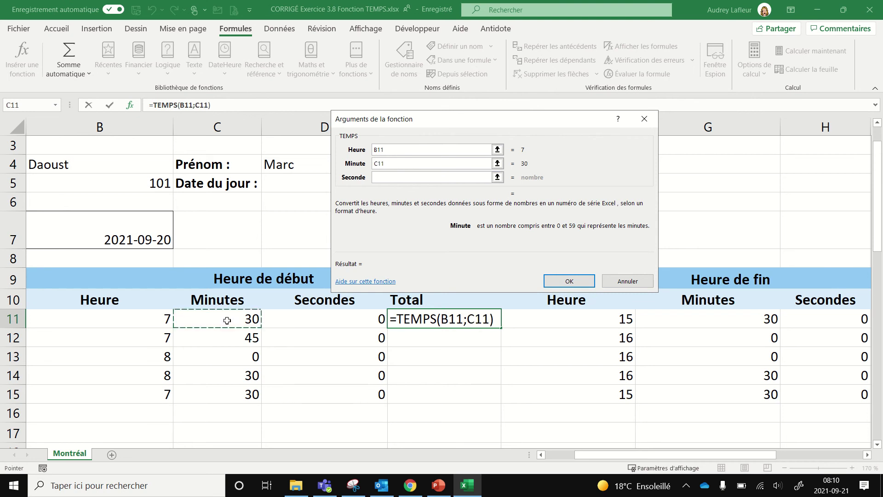
left_click(384, 177)
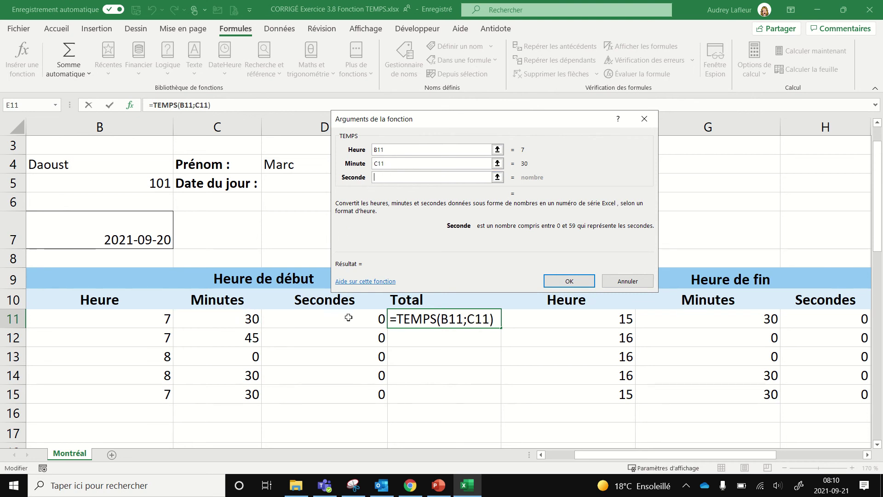
left_click(315, 320)
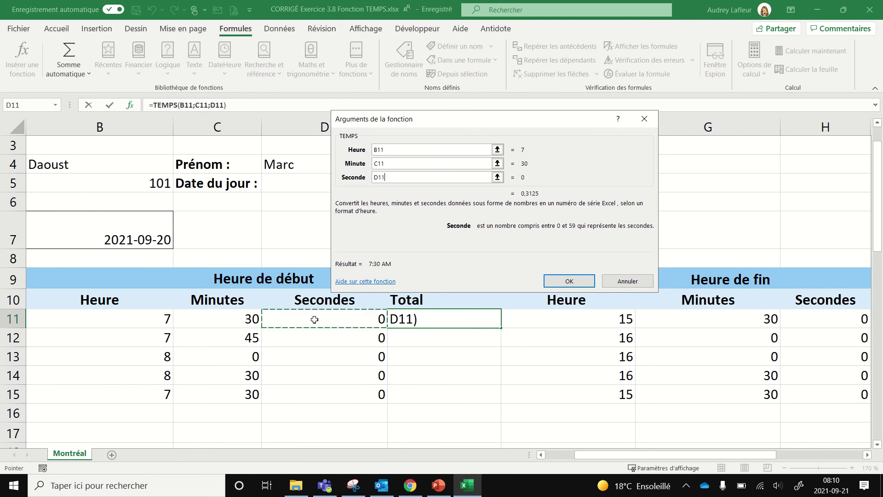
left_click(569, 281)
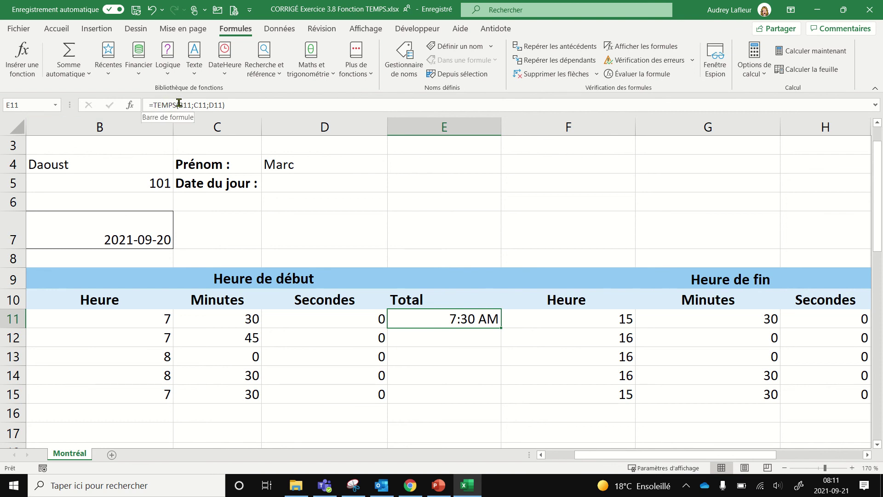
Finish and commit =TEMPS(B11;C11;D11) in E11 so it shows 7:30 AM
left_click(179, 105)
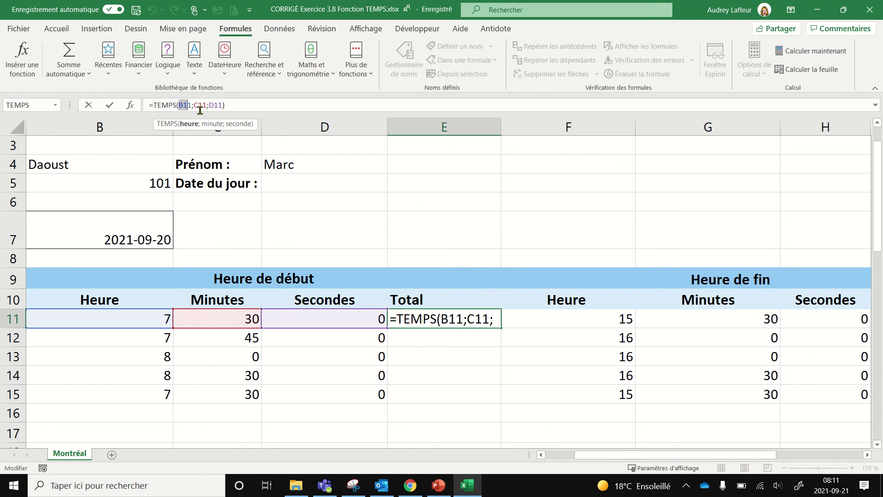
left_click(199, 105)
left_click(212, 105)
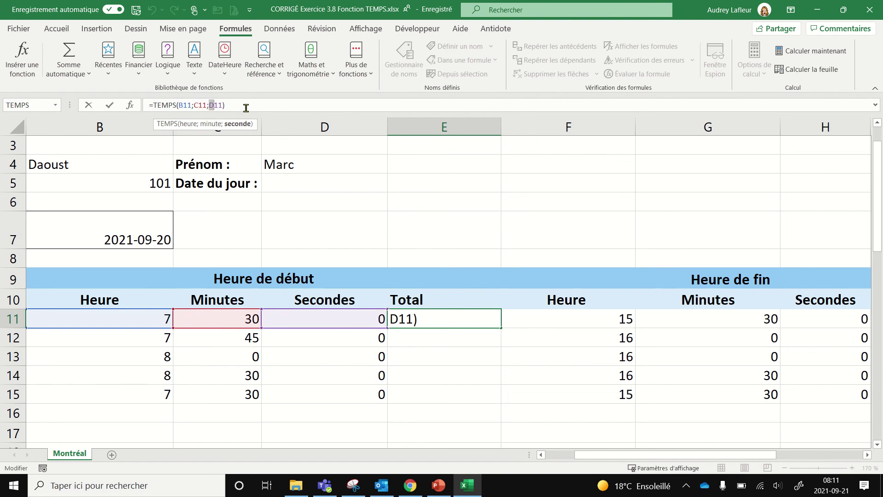
left_click(453, 352)
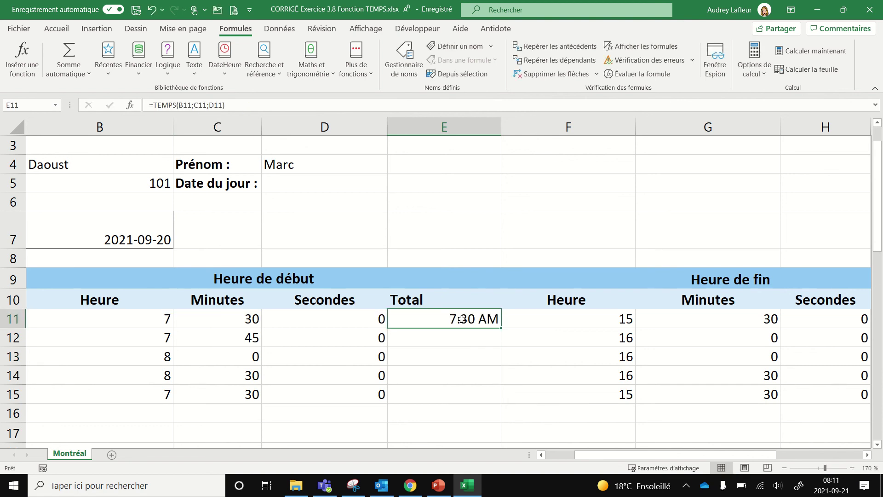
left_click(460, 320)
left_click(57, 31)
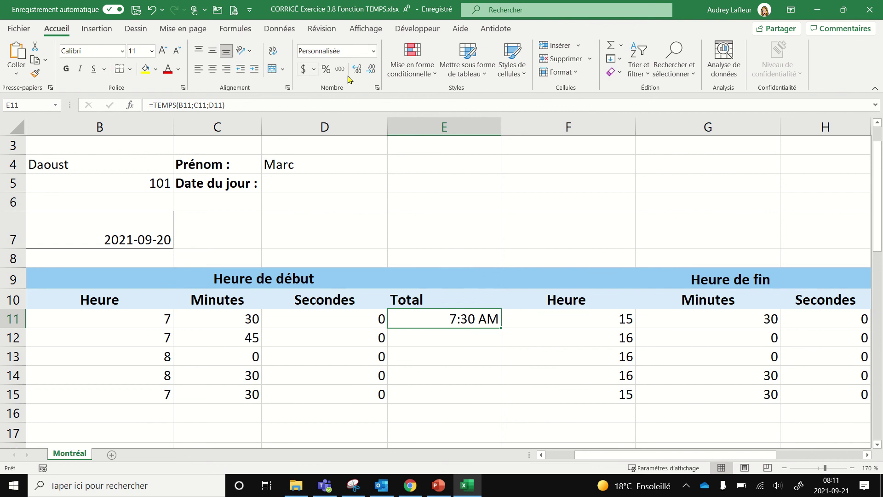
left_click(374, 54)
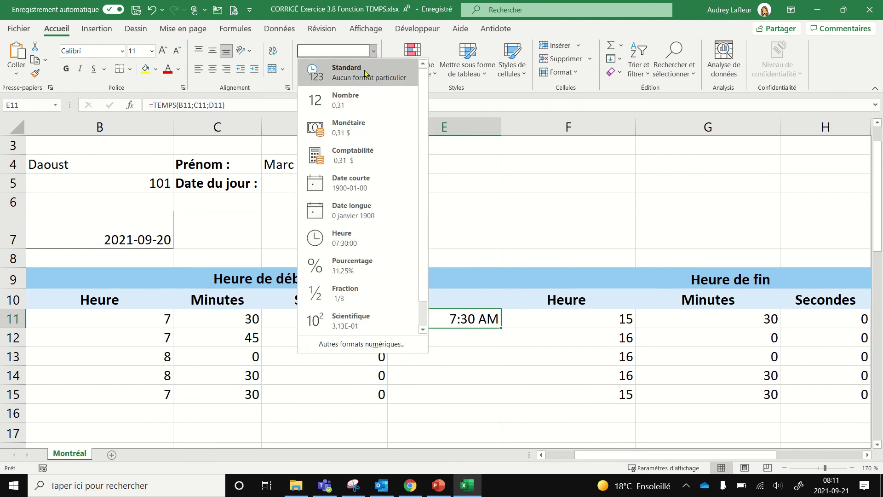
left_click(339, 72)
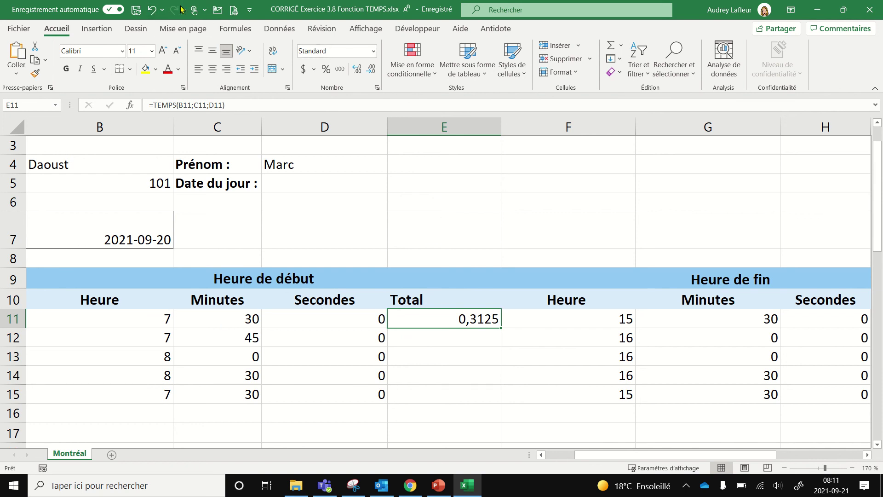
left_click(151, 10)
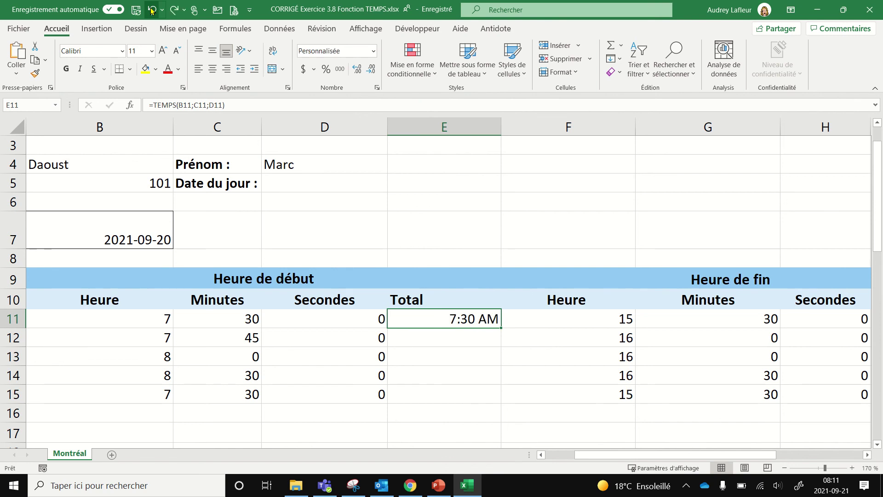
left_click_drag(618, 457, 686, 459)
Enter =TEMPS(F11;G11;H11) in I11 to show the 3:30 PM end time
left_click(667, 317)
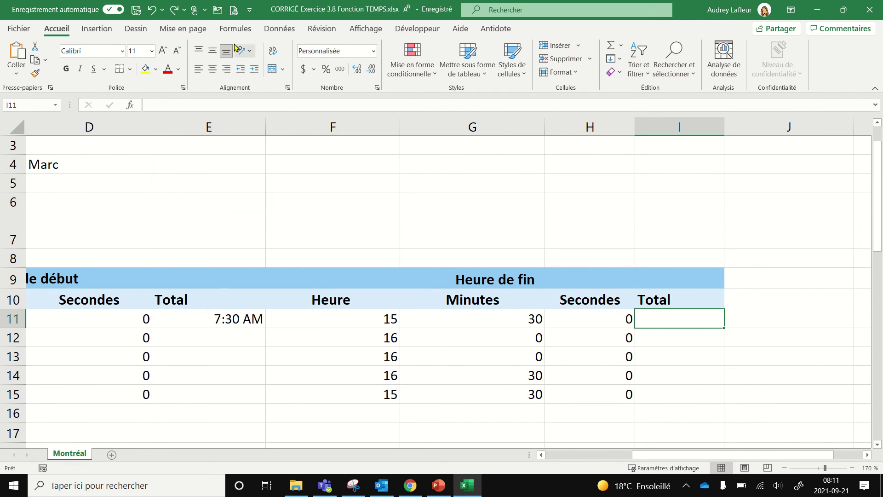
left_click(234, 30)
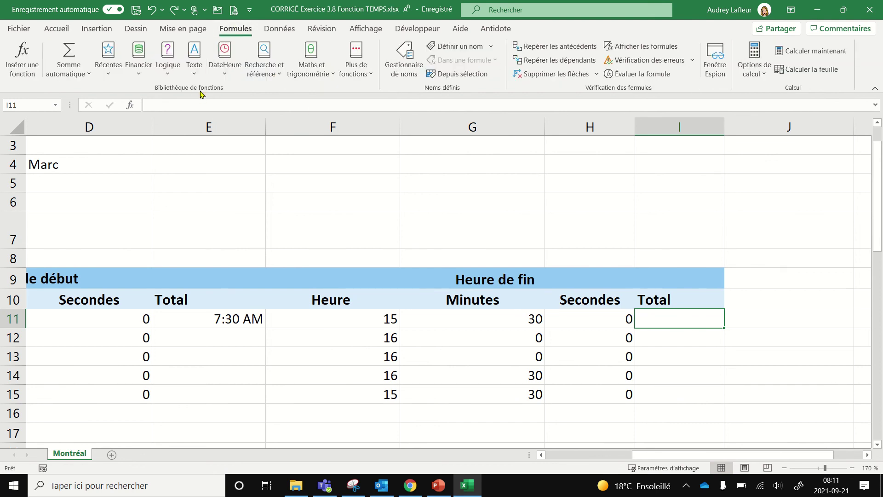
left_click(226, 76)
left_click_drag(312, 128, 312, 280)
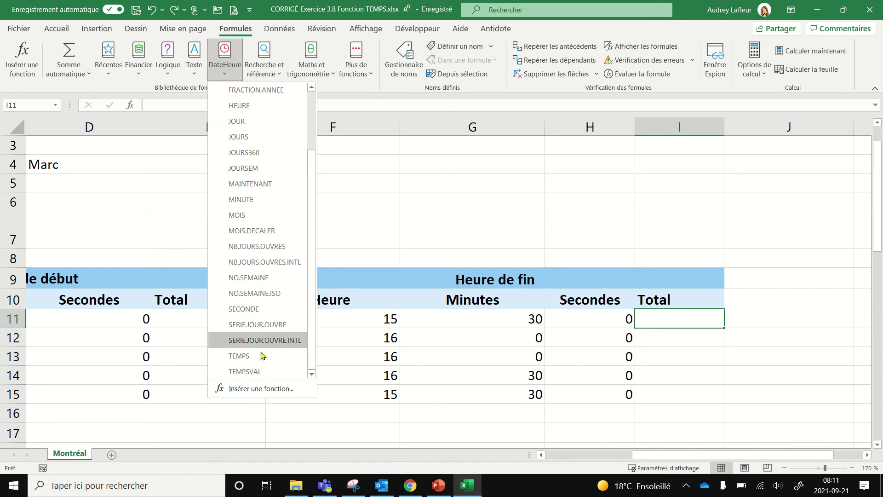
left_click(245, 357)
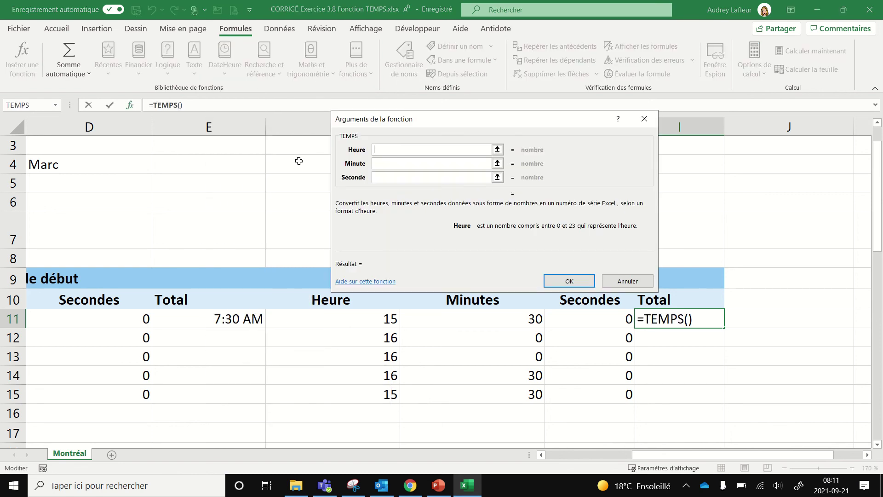
left_click(353, 321)
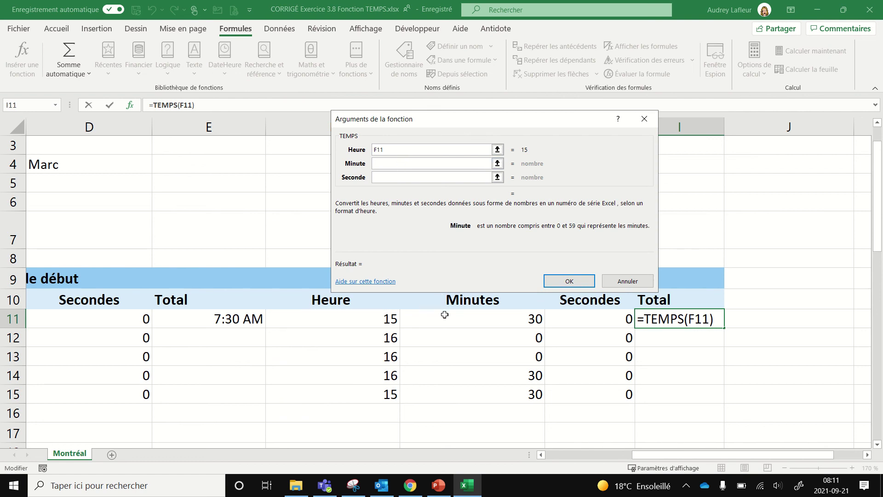
left_click(442, 315)
left_click(403, 177)
left_click(587, 324)
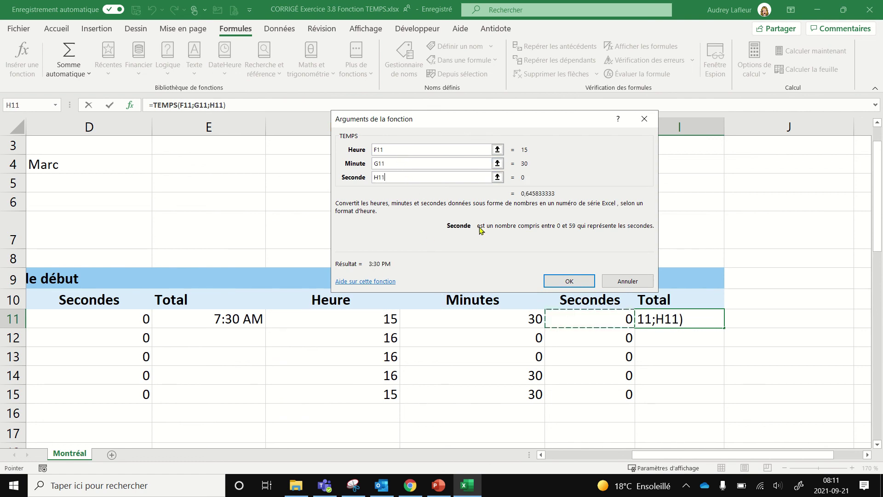
left_click(570, 281)
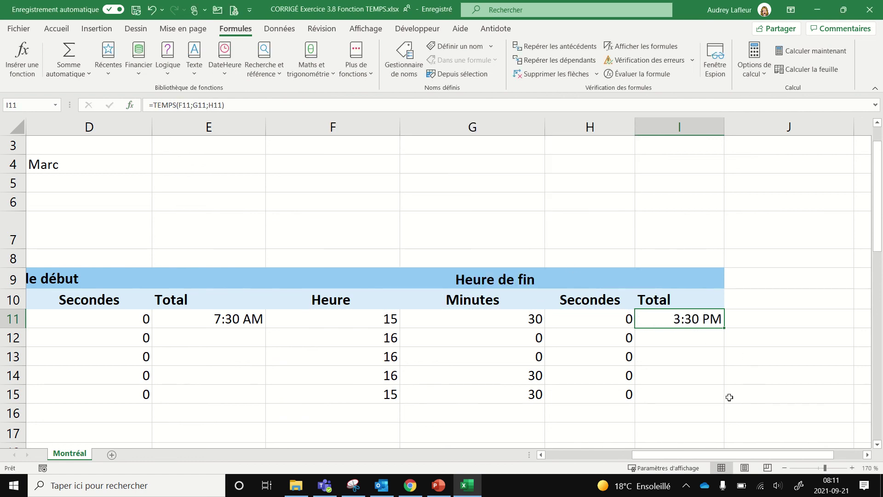
scroll(504, 375, "left", 5)
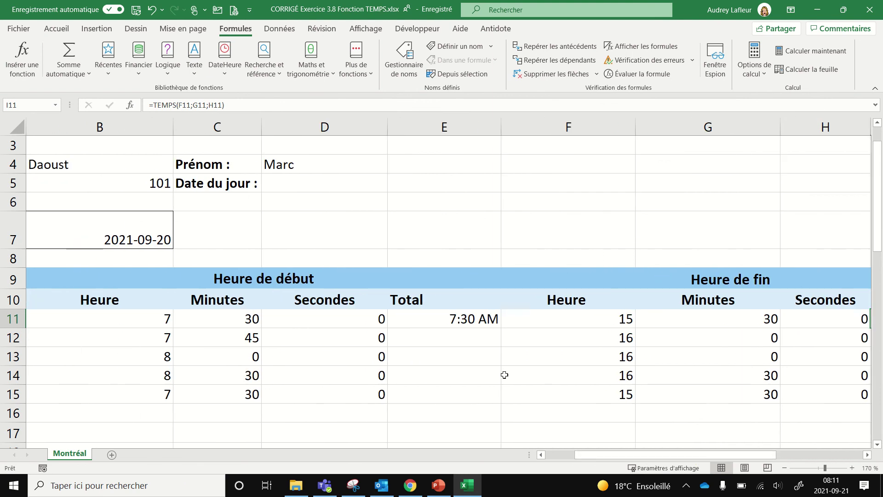
Fill the TEMPS formulas down from E11 to E15 and from I11 to I15
left_click(460, 317)
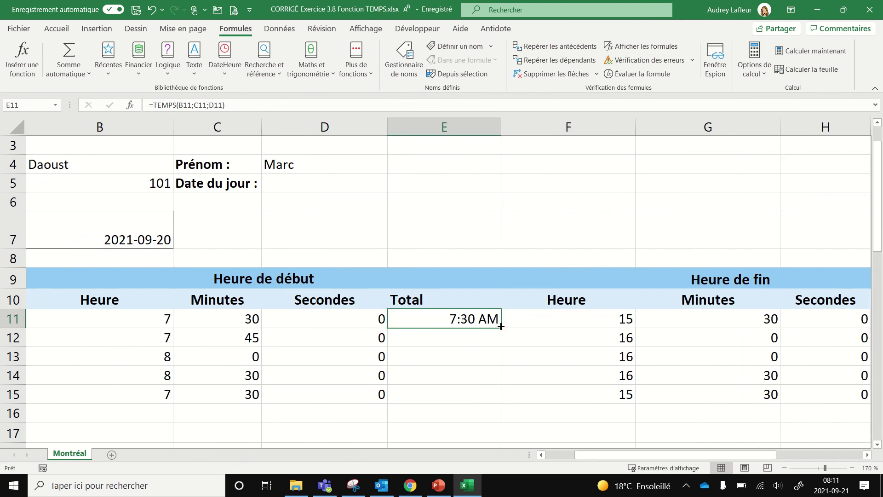
left_click_drag(501, 327, 484, 401)
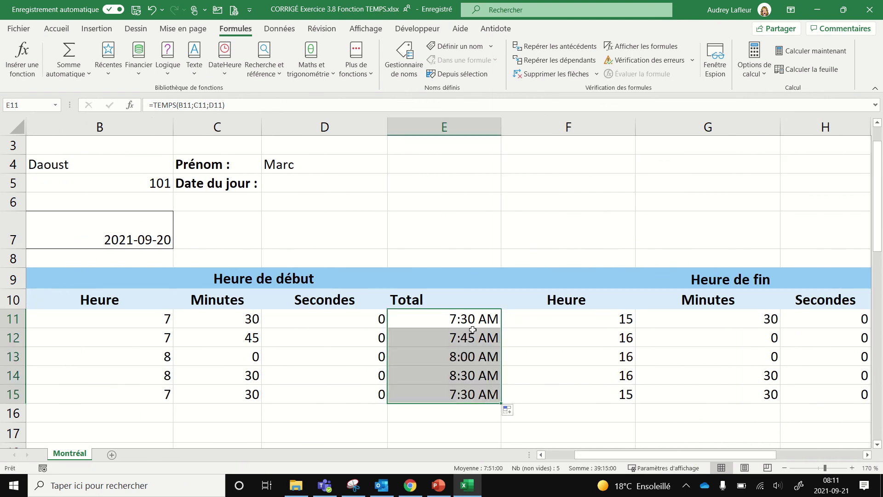
left_click_drag(676, 455, 763, 454)
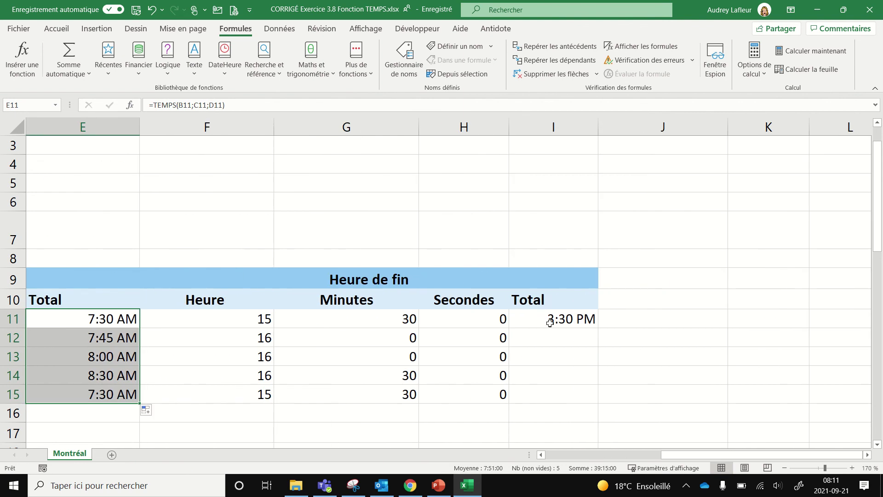
left_click(550, 322)
left_click_drag(599, 327, 596, 406)
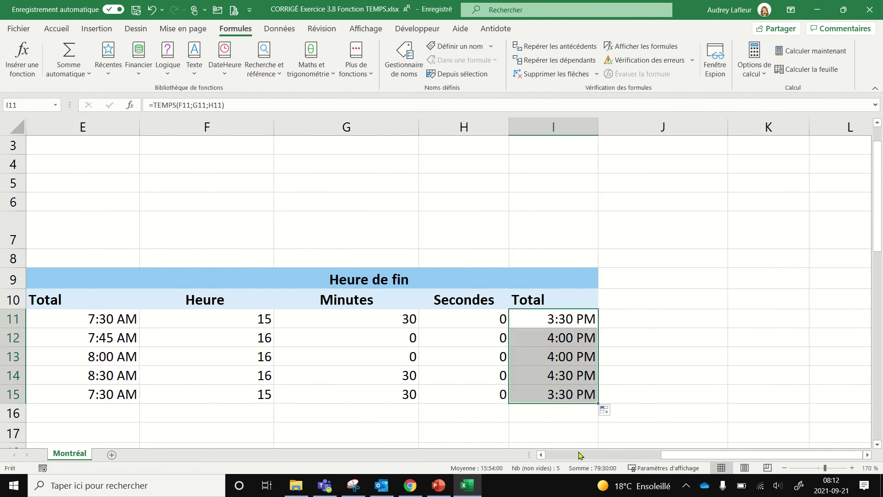